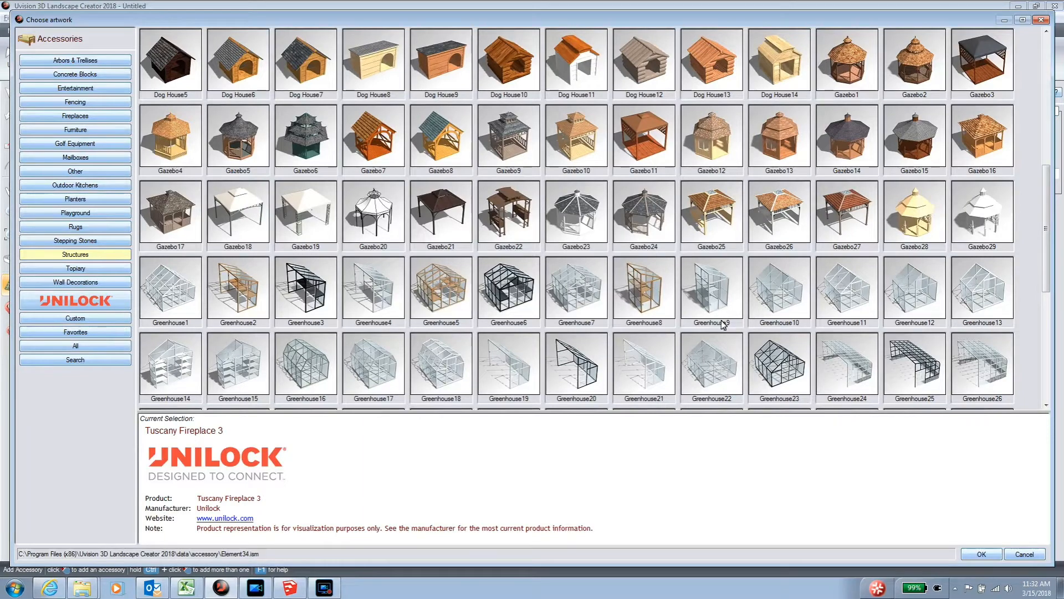
Close the artwork library without choosing a structure and stop adding the fireplace accessory.
click(1027, 554)
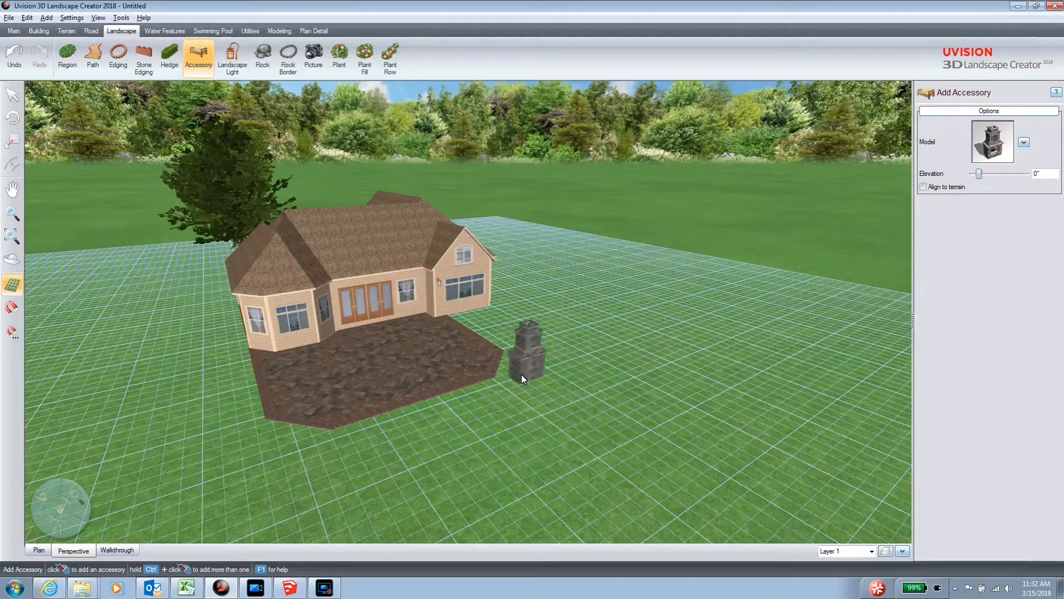
click(534, 375)
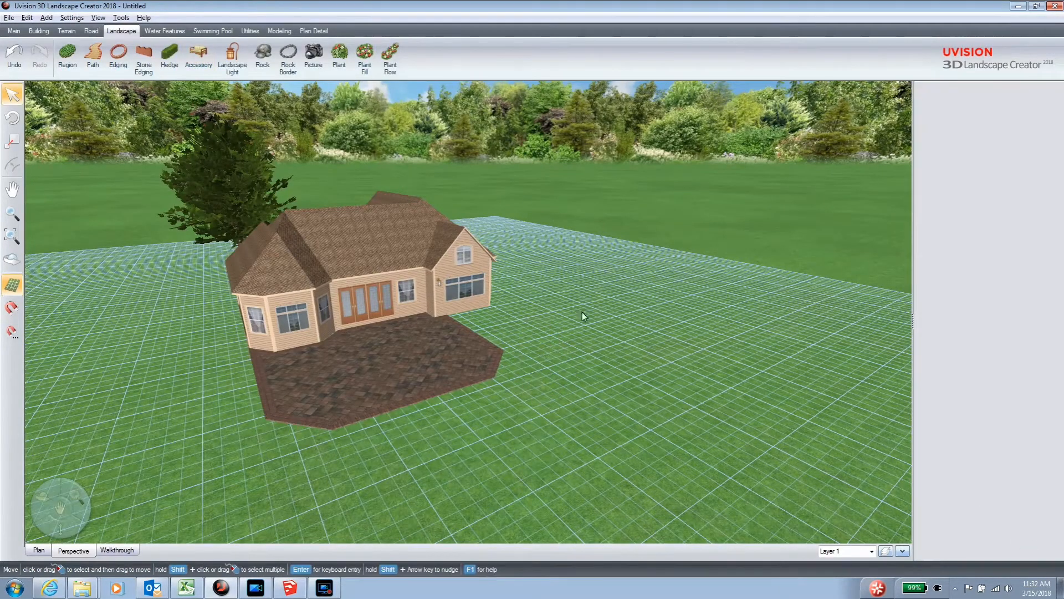
Switch to SketchUp Pro and open the 3D Warehouse to get models.
click(288, 590)
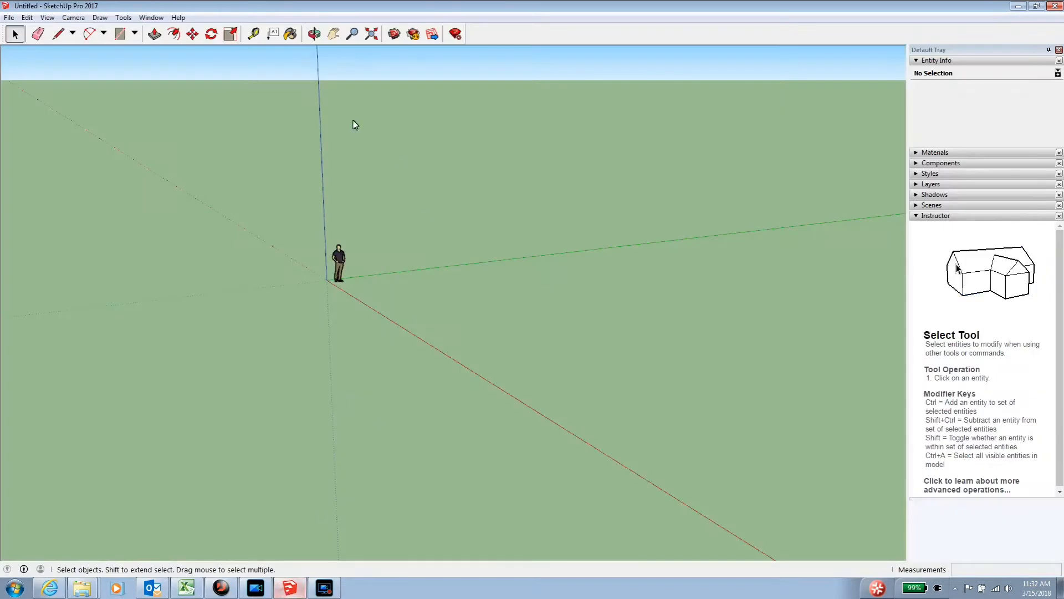
click(9, 18)
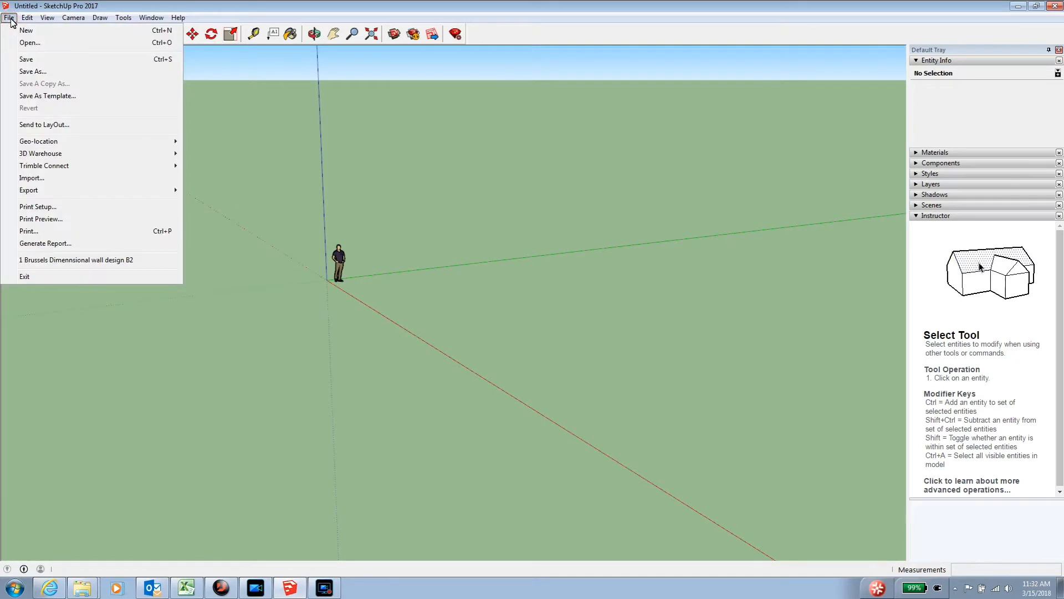
mouse_move(14, 153)
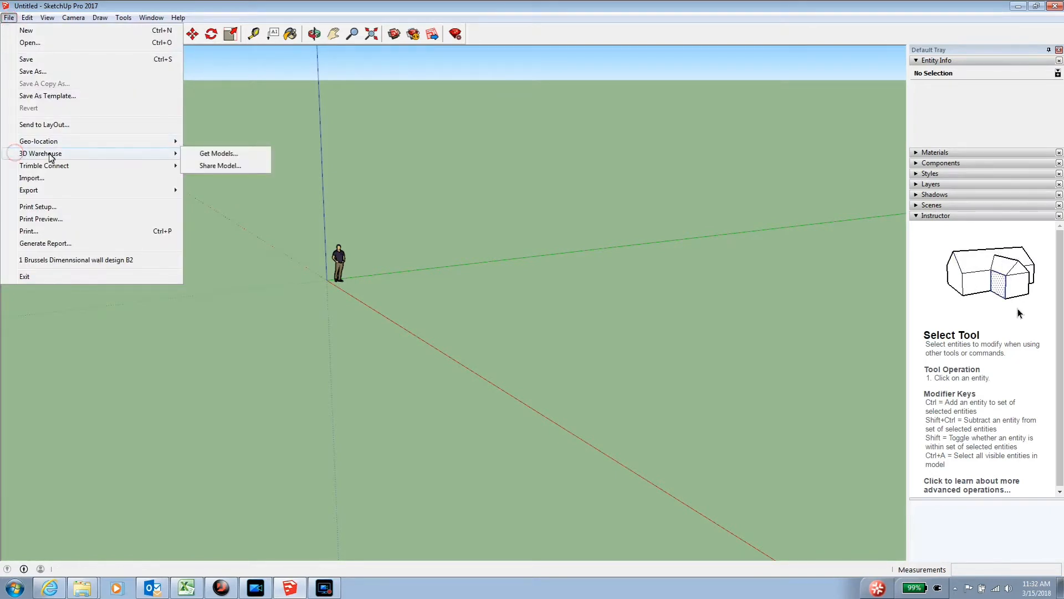
click(218, 155)
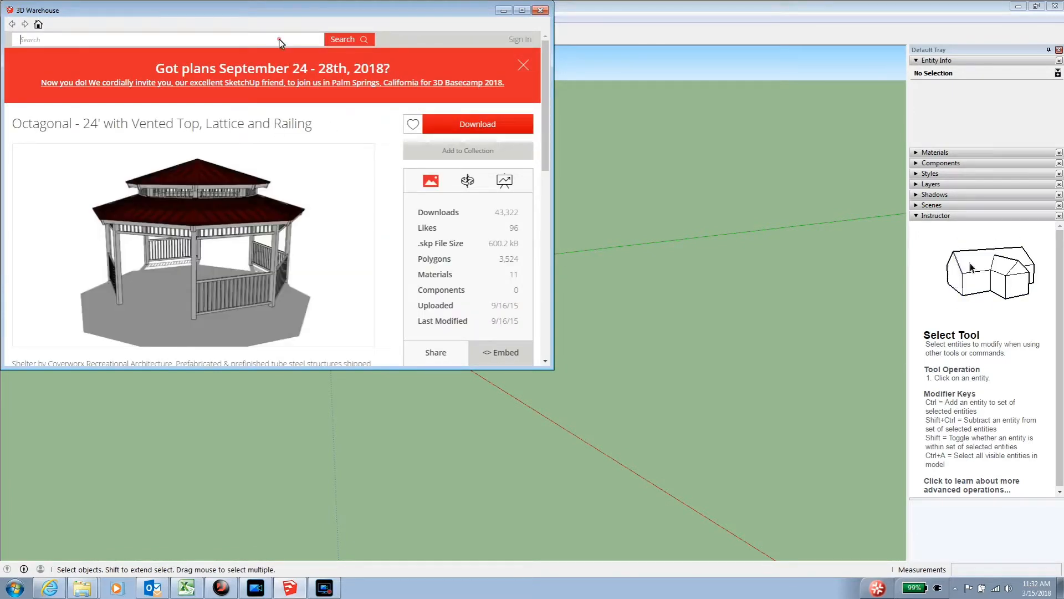
Download the "Octagonal - 24' with Vented Top, Lattice and Railing" gazebo directly into the model and place it near the green axis.
mouse_move(249, 232)
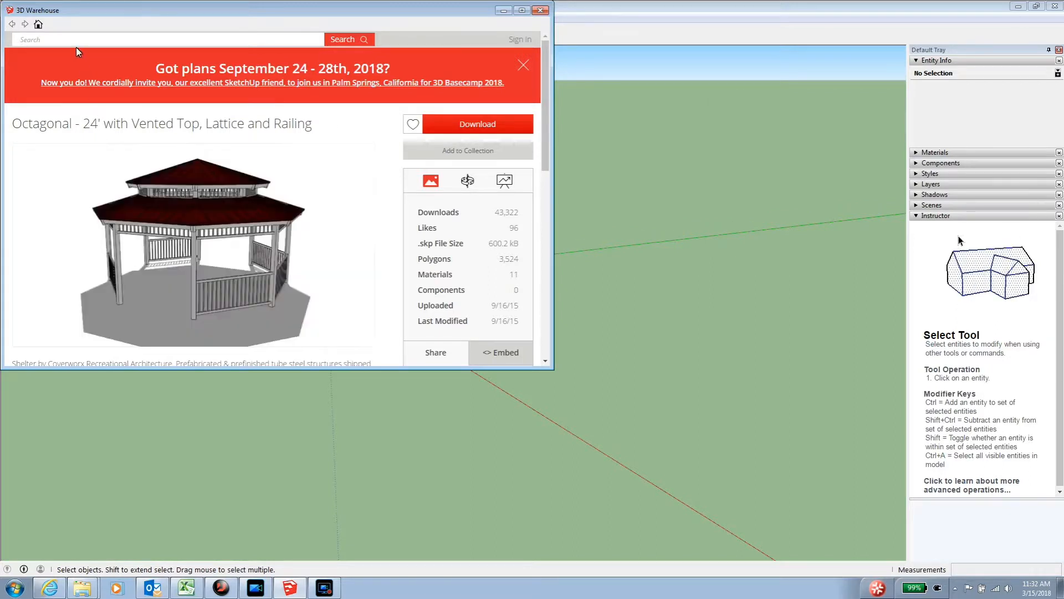
click(73, 41)
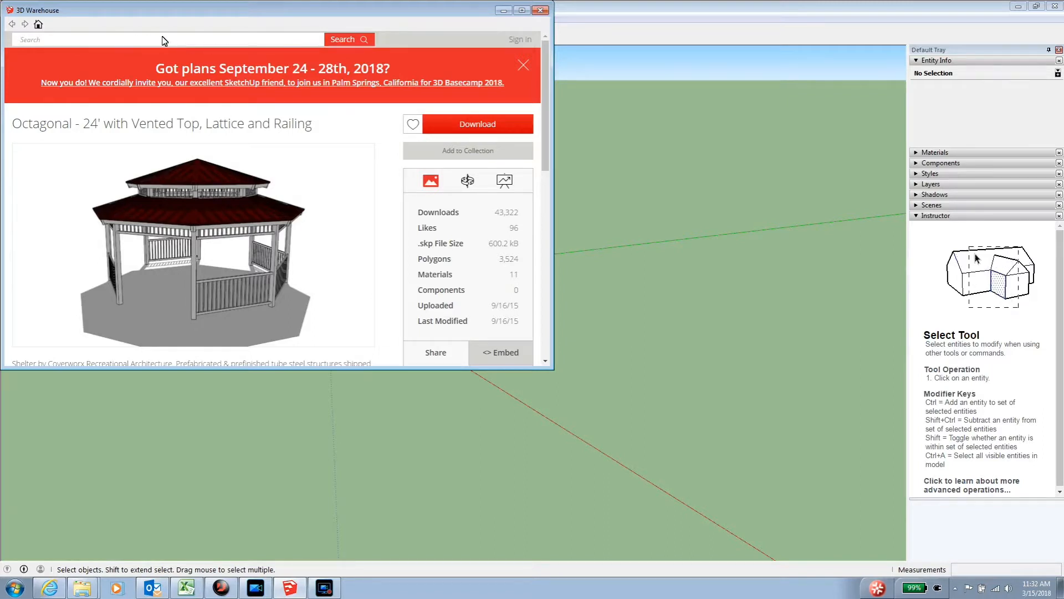
mouse_move(254, 295)
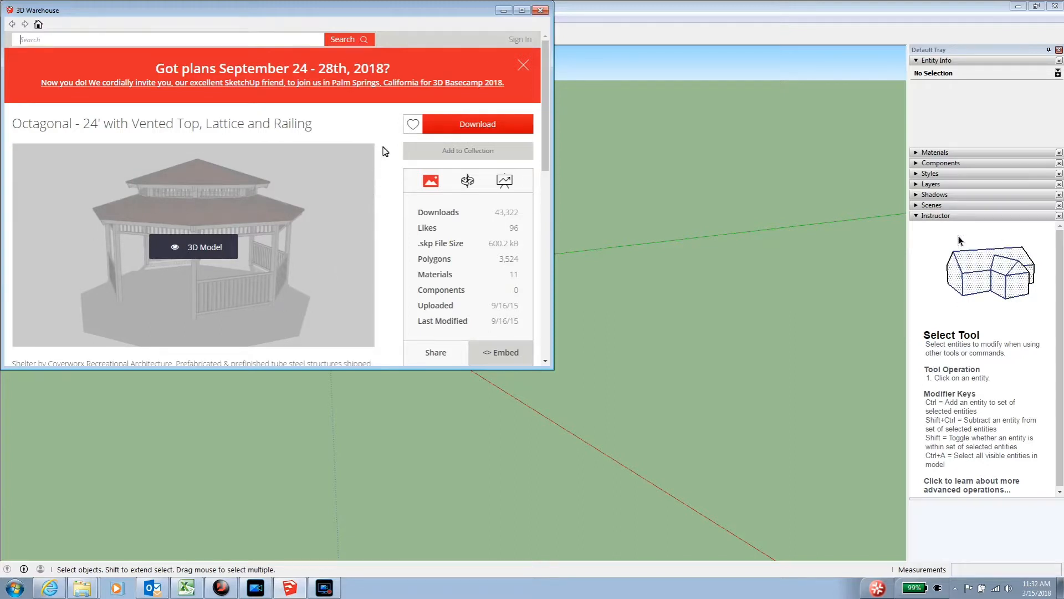
click(487, 125)
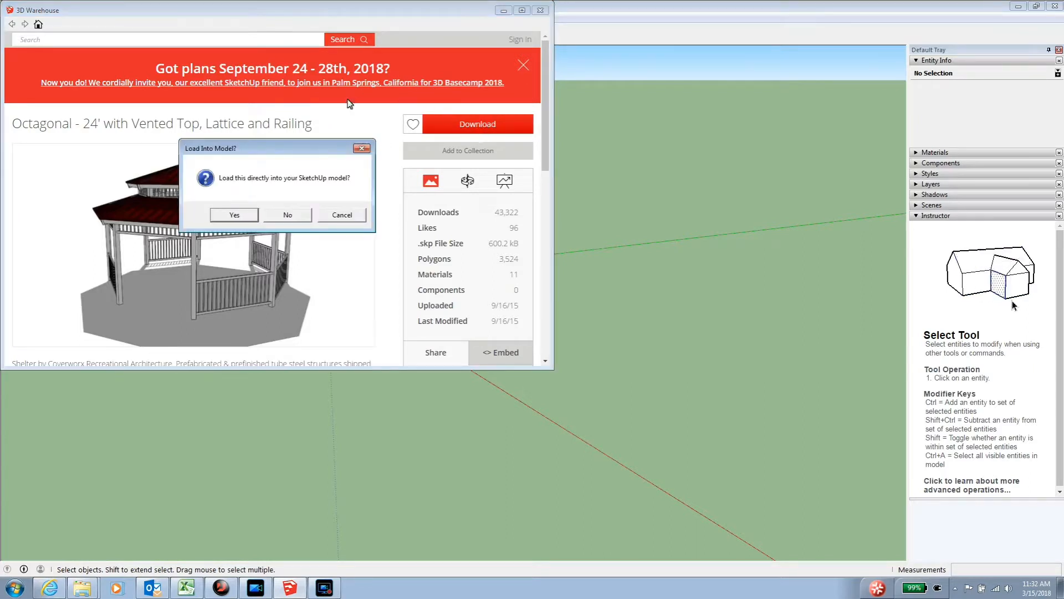
click(238, 217)
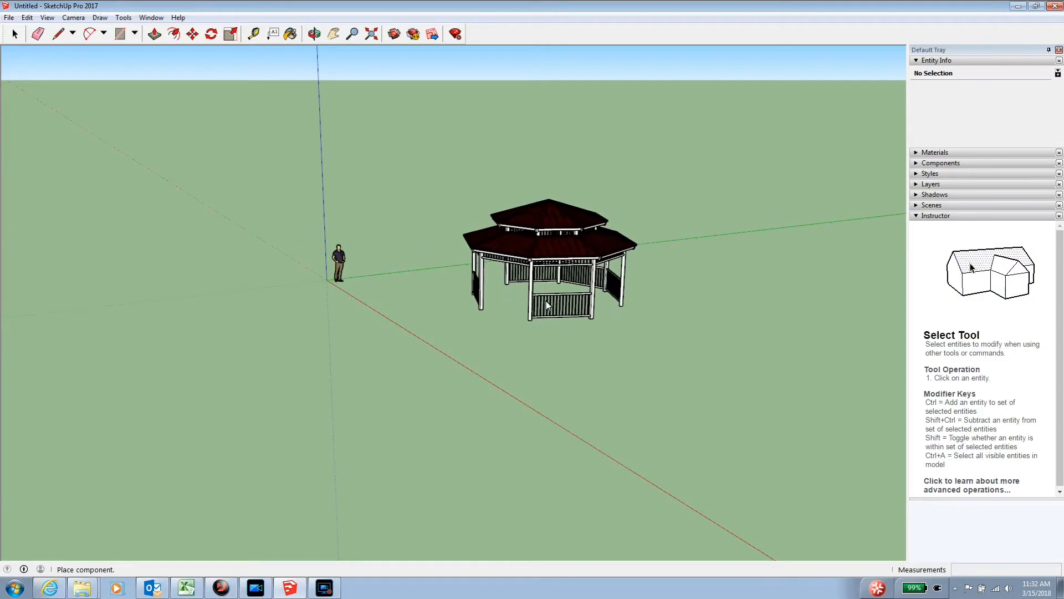
click(547, 305)
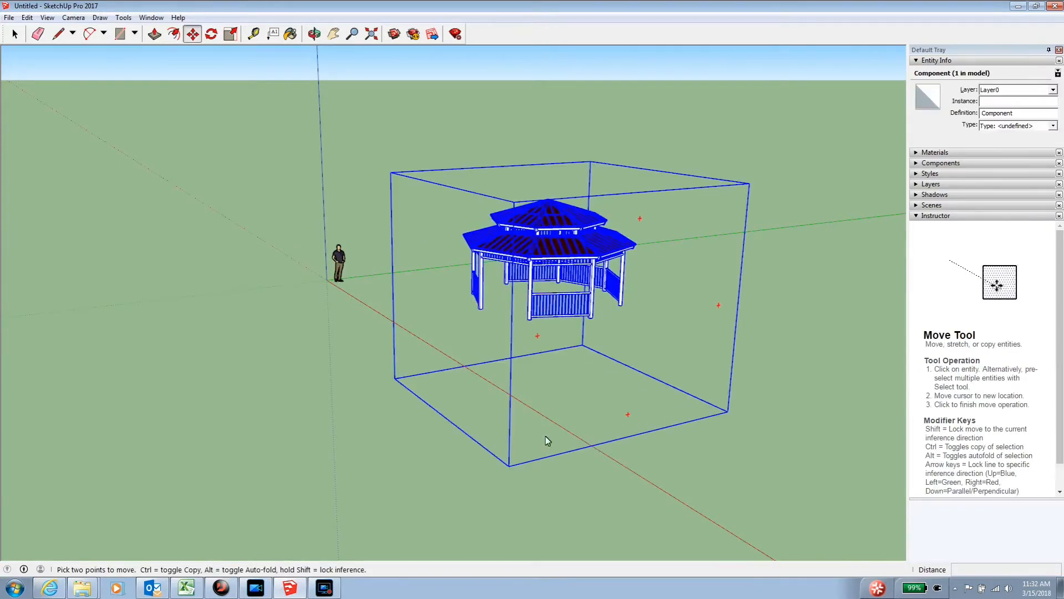
Turn on the display of guides around the gazebo and turn it off again.
click(47, 17)
click(43, 109)
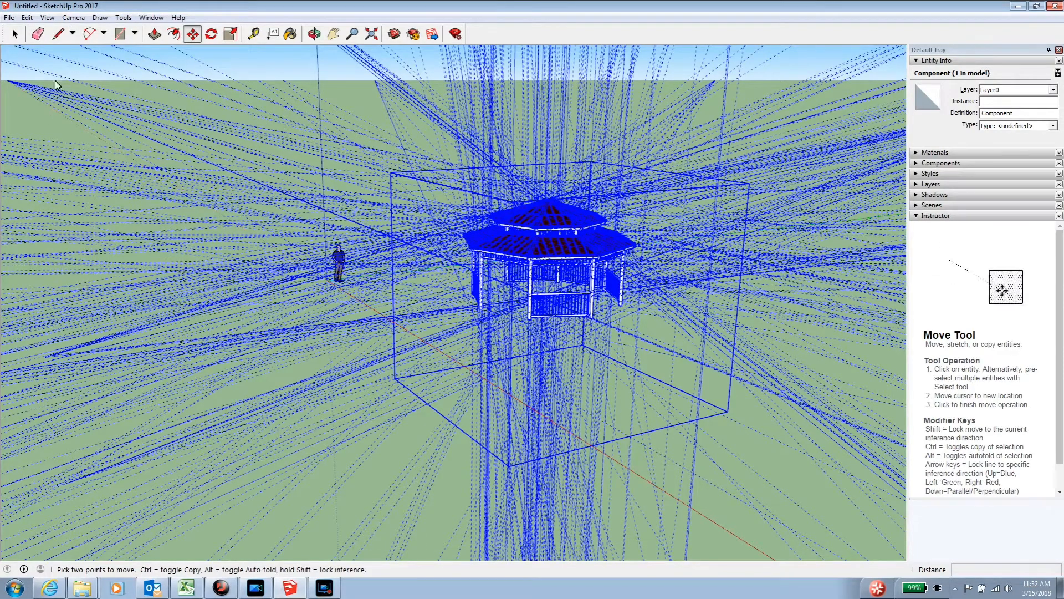
click(47, 17)
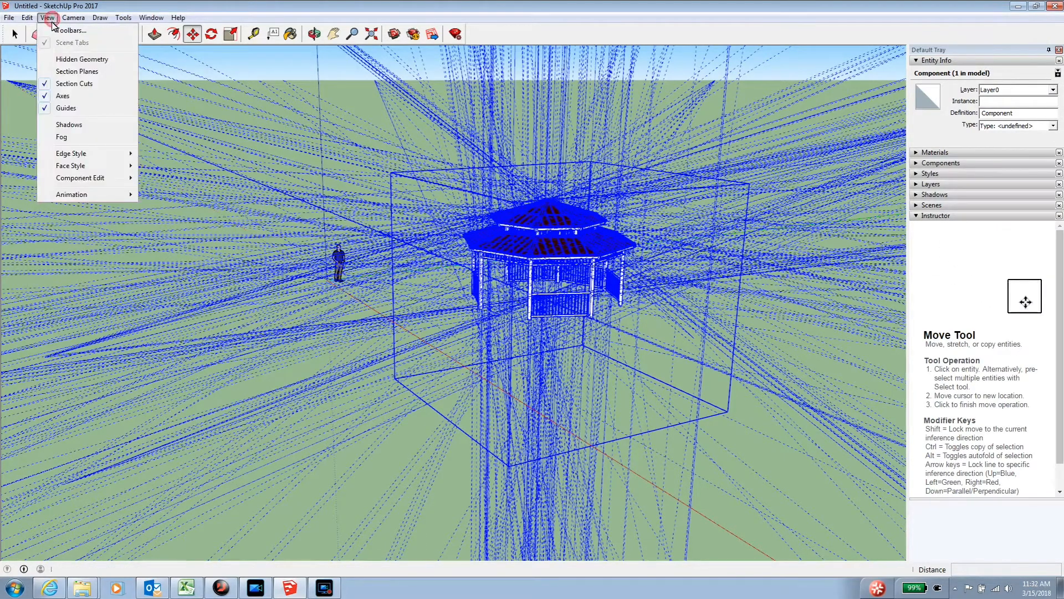
click(43, 110)
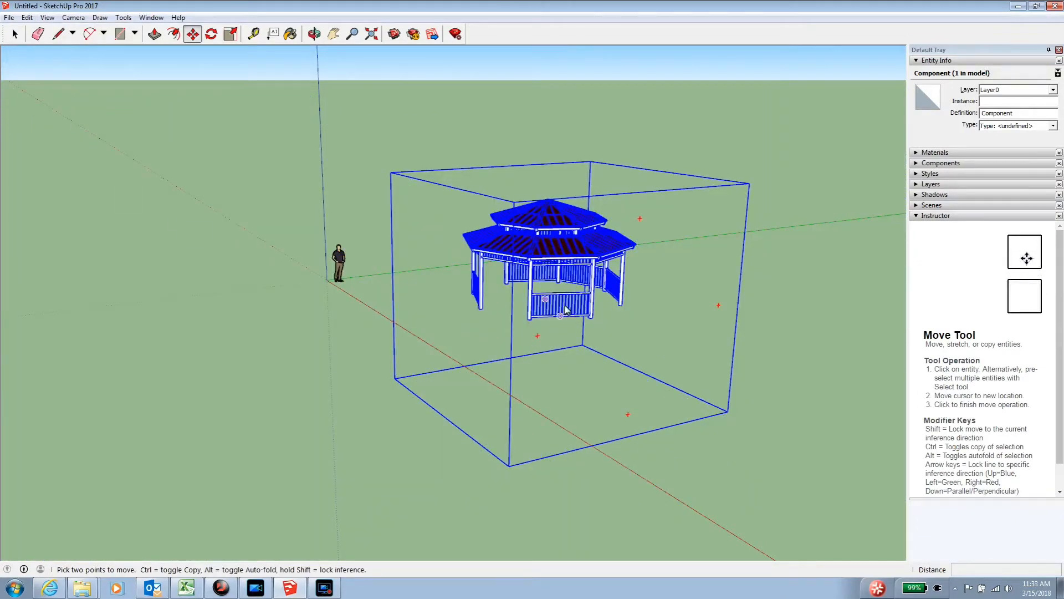
Delete the human scale figure standing at the origin.
scroll(566, 310, up, 3)
scroll(491, 296, down, 2)
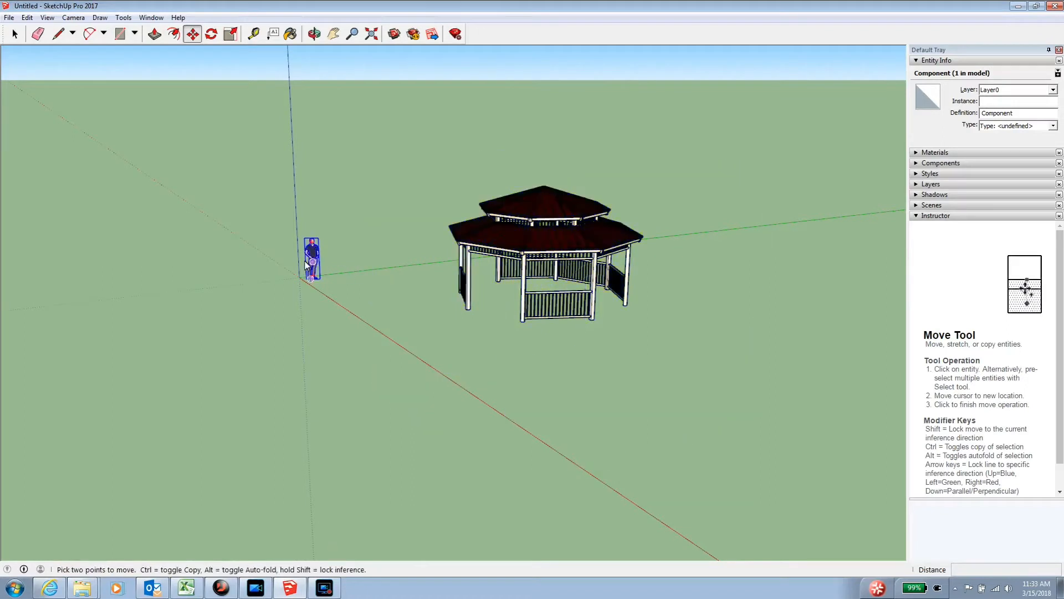
key(Delete)
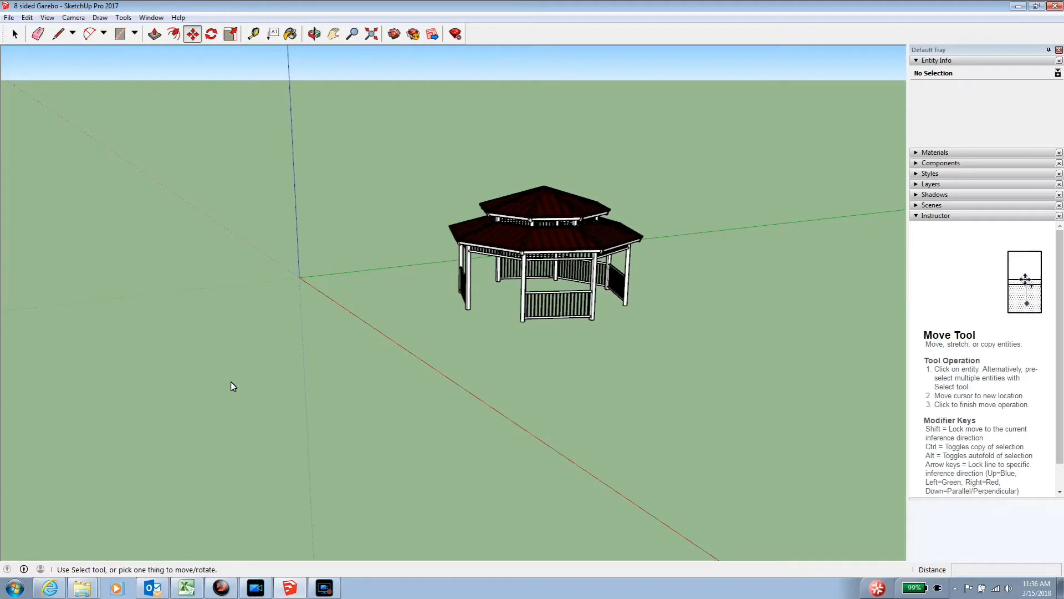
Start saving the model under a new name, with SketchUp Version 2016 (*.skp) as the file type.
click(9, 17)
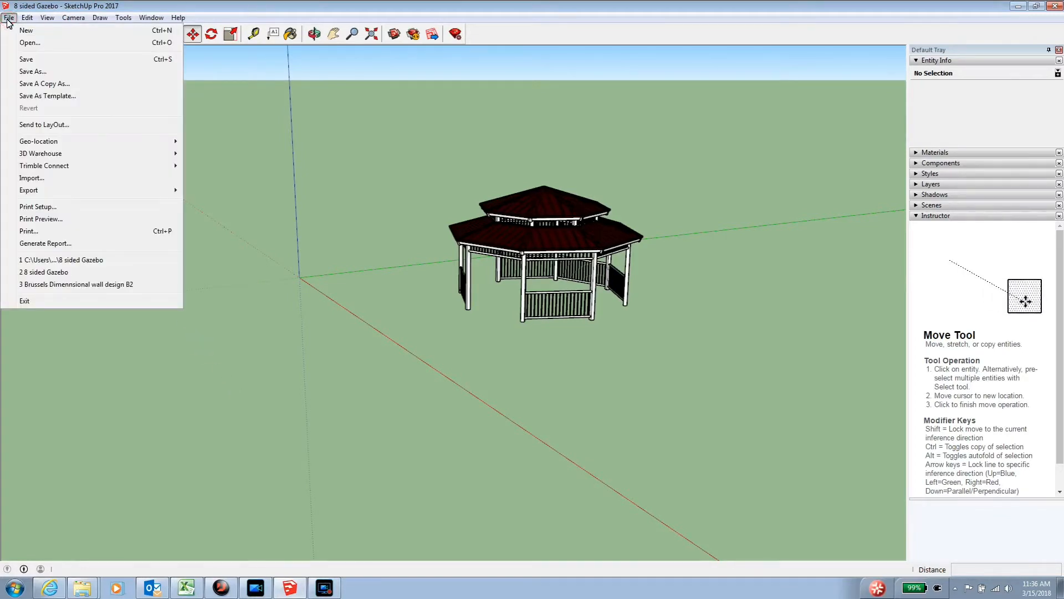
click(39, 74)
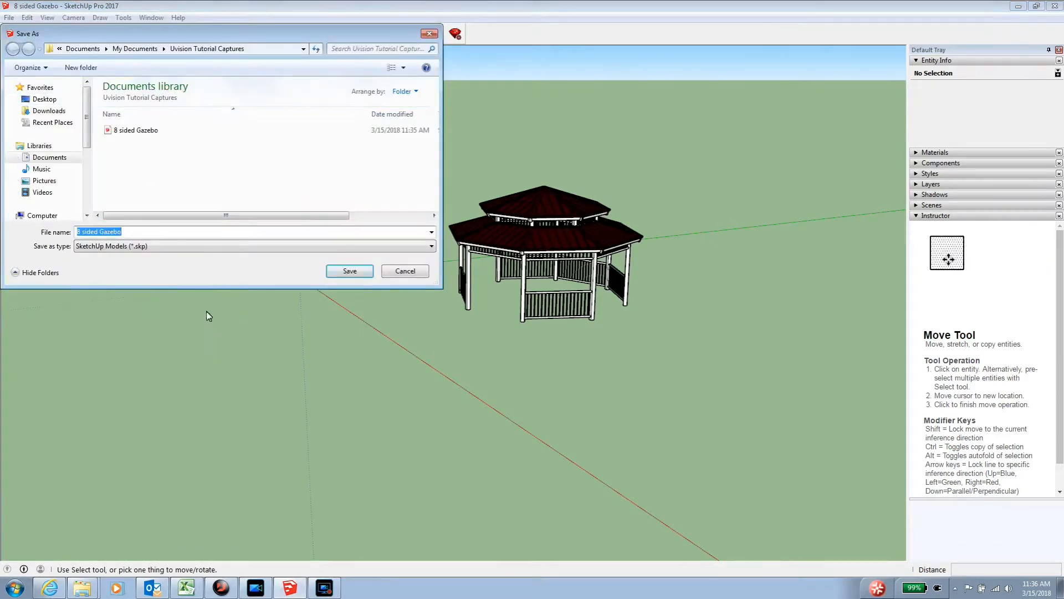
click(207, 246)
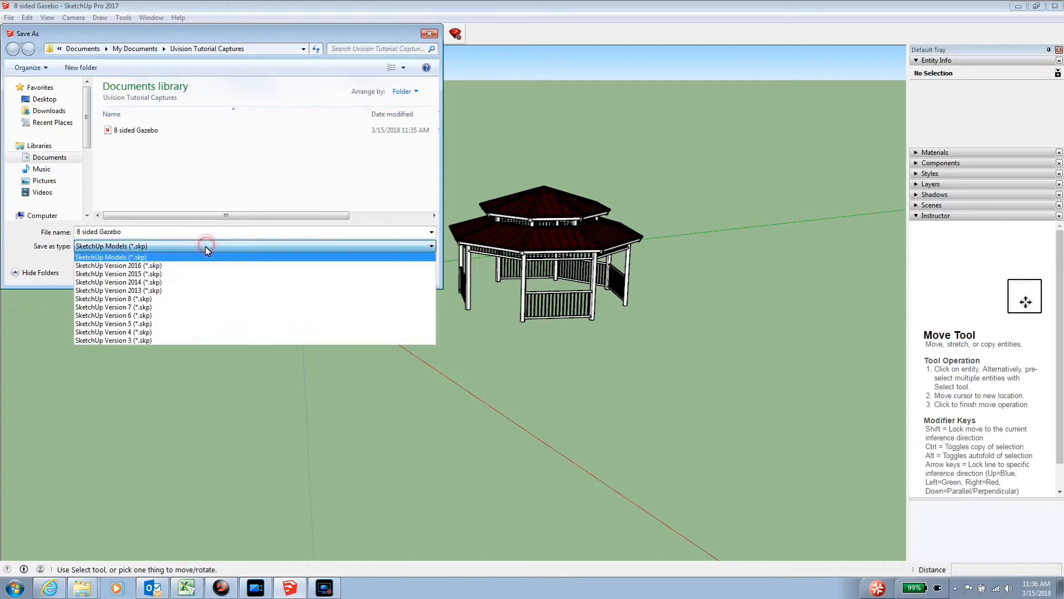
click(153, 265)
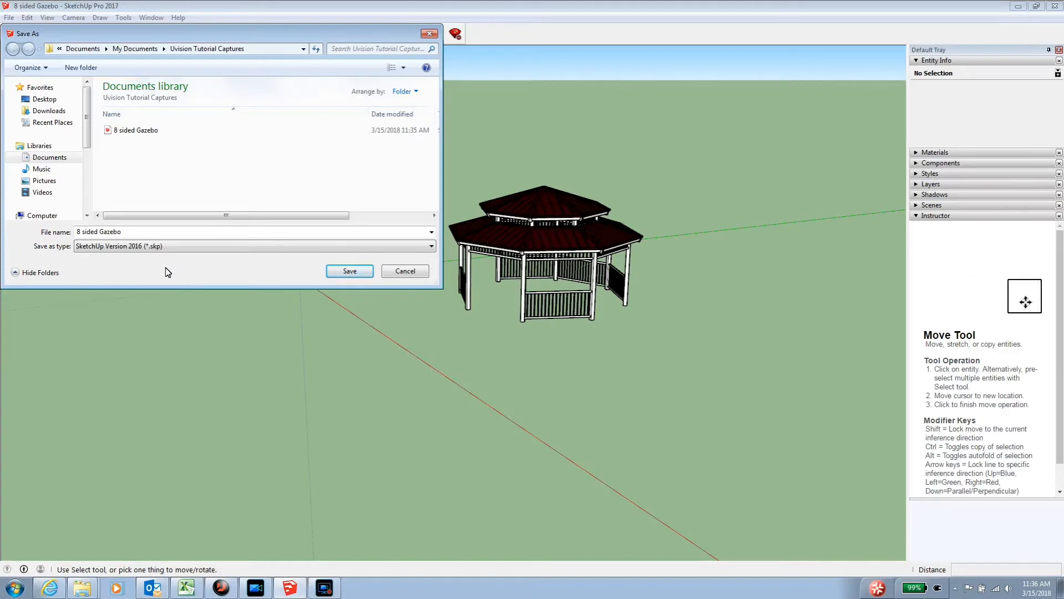
Name the file Octagonal Gazebo and save it in the Uvision Tutorial Captures folder.
click(100, 233)
drag(101, 236, 67, 237)
text(Octa)
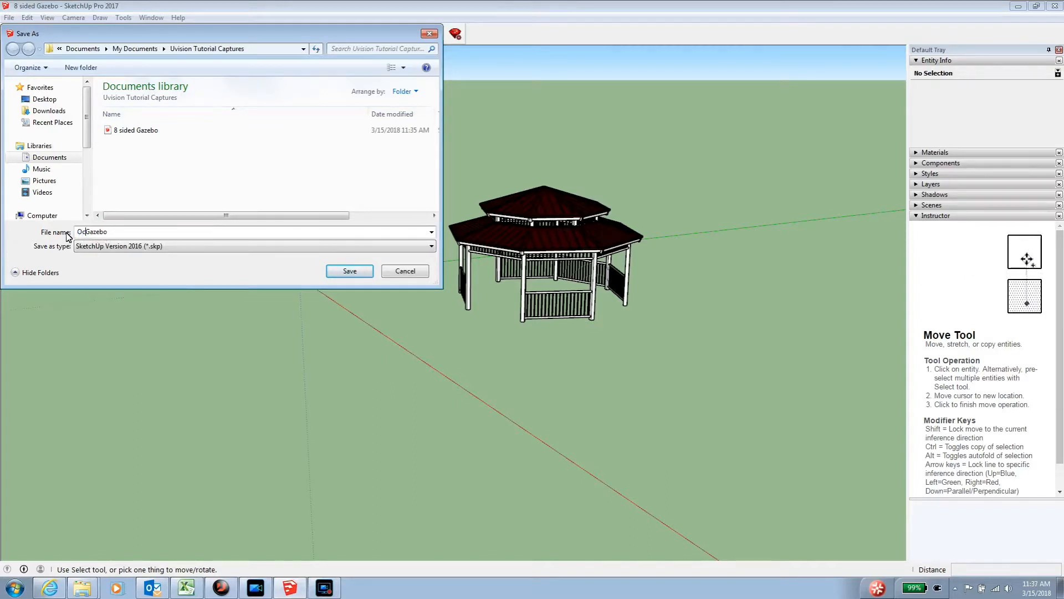
text(gonal )
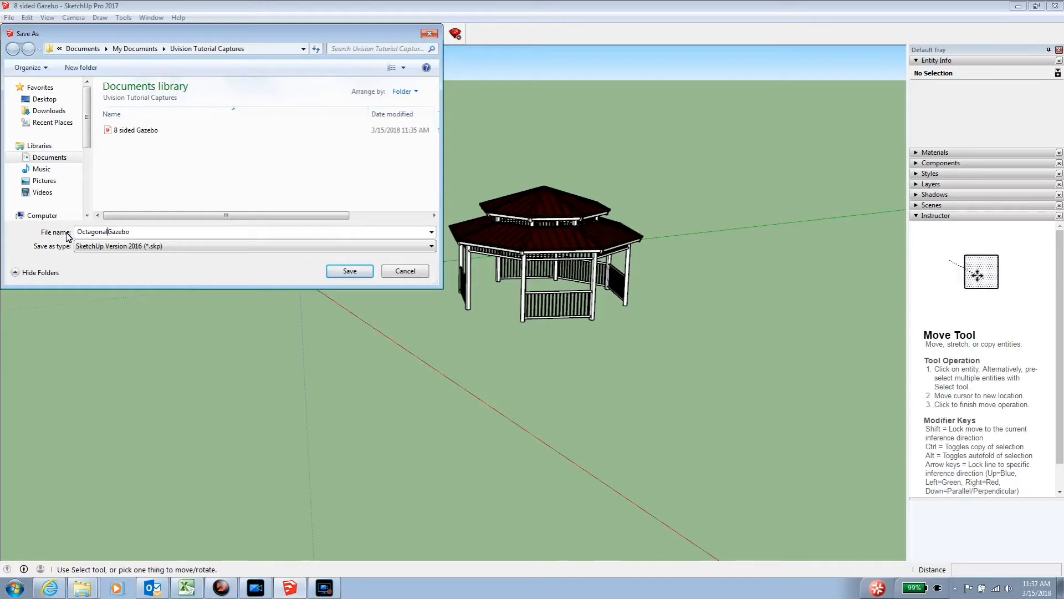
text(Gazebo)
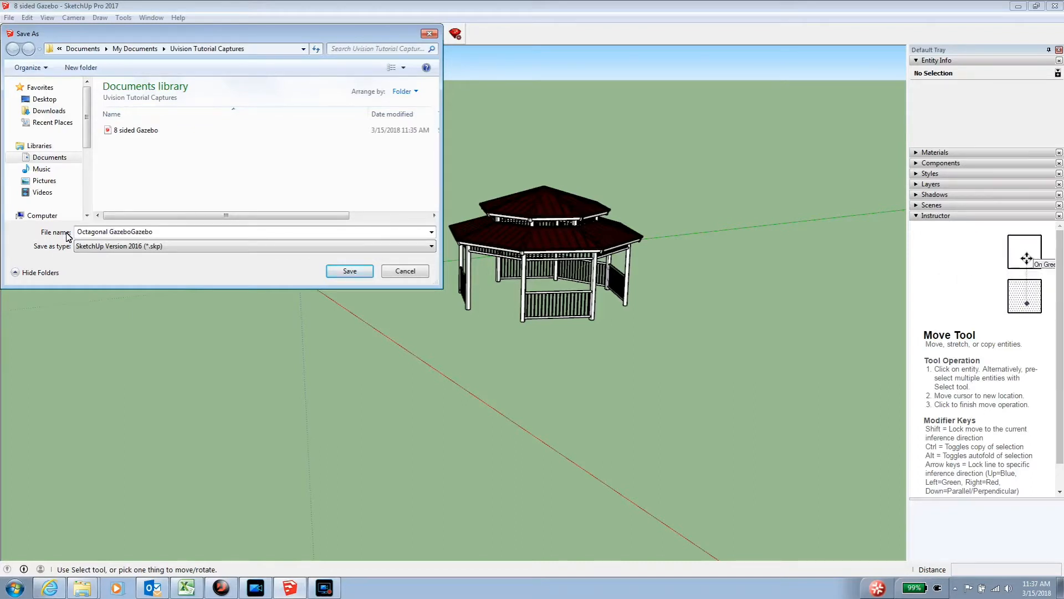
key(Delete)
key(Delete)
key(Delete)
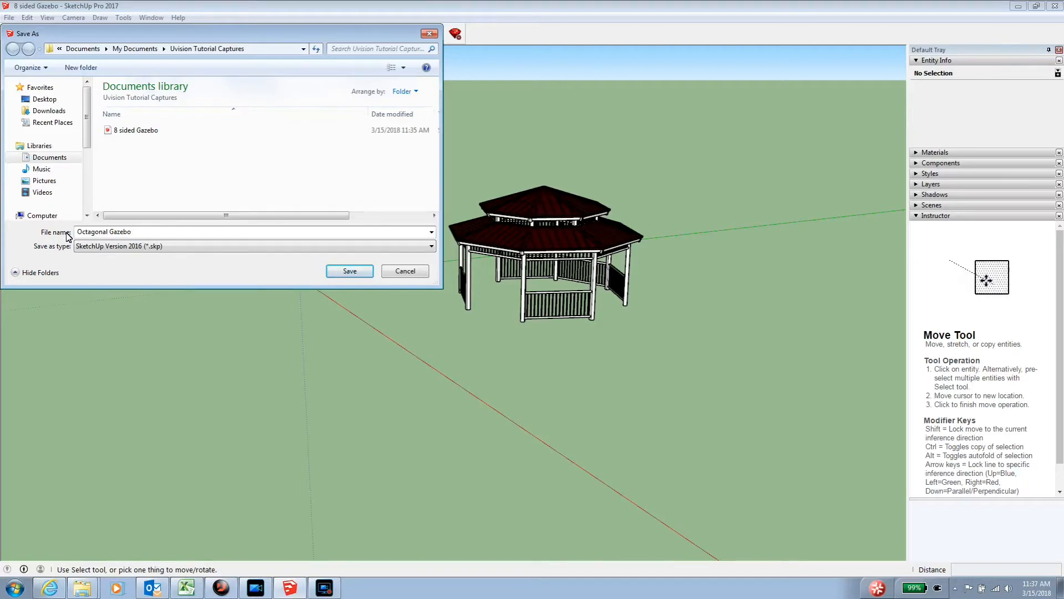
click(349, 270)
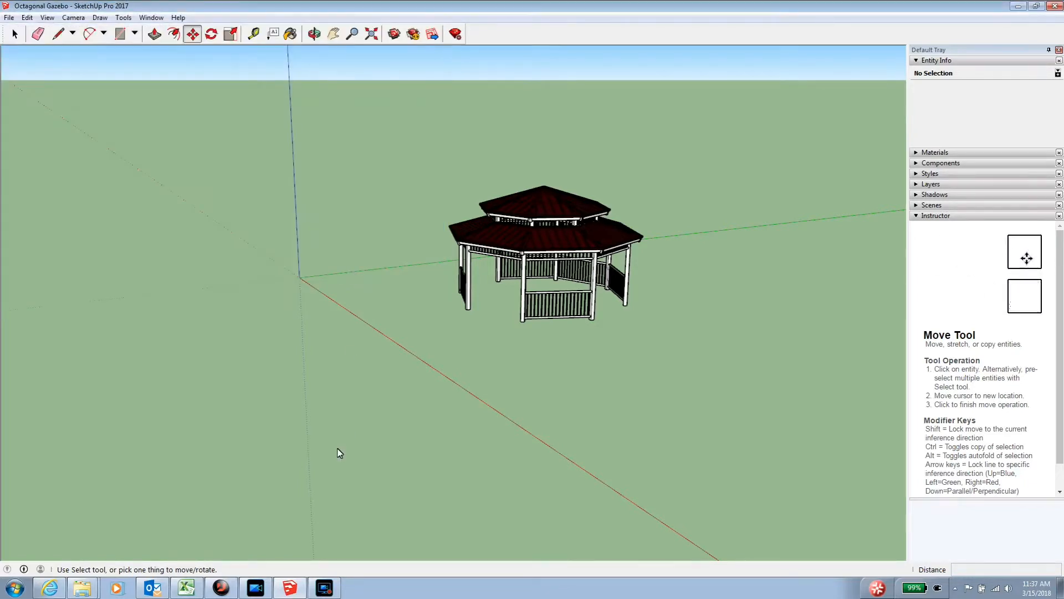
Switch to Uvision 3D Landscape Creator and start the Model Import Wizard with Accessory as the object type.
click(225, 590)
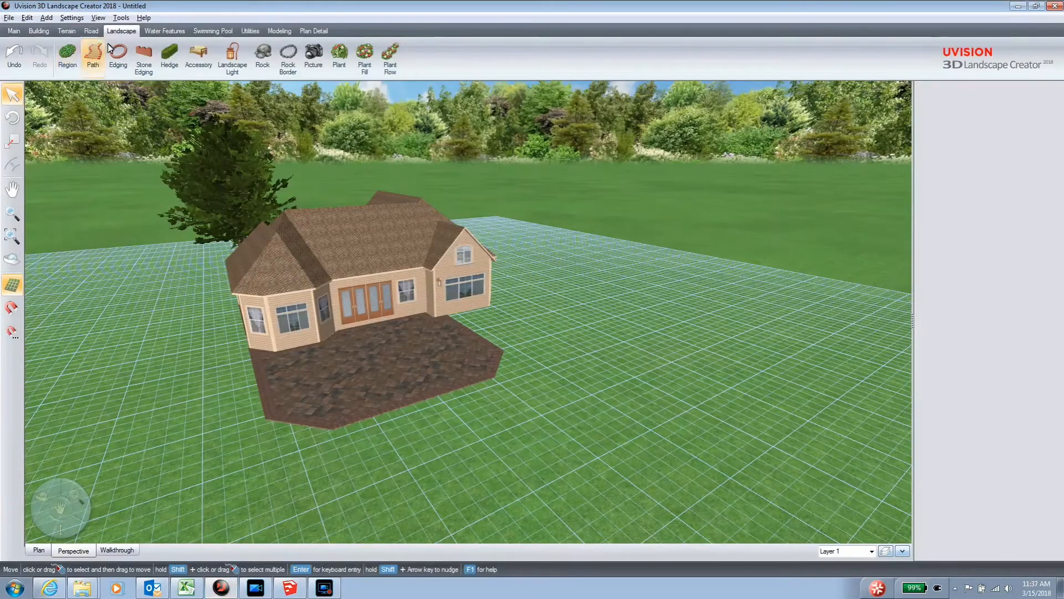
click(121, 17)
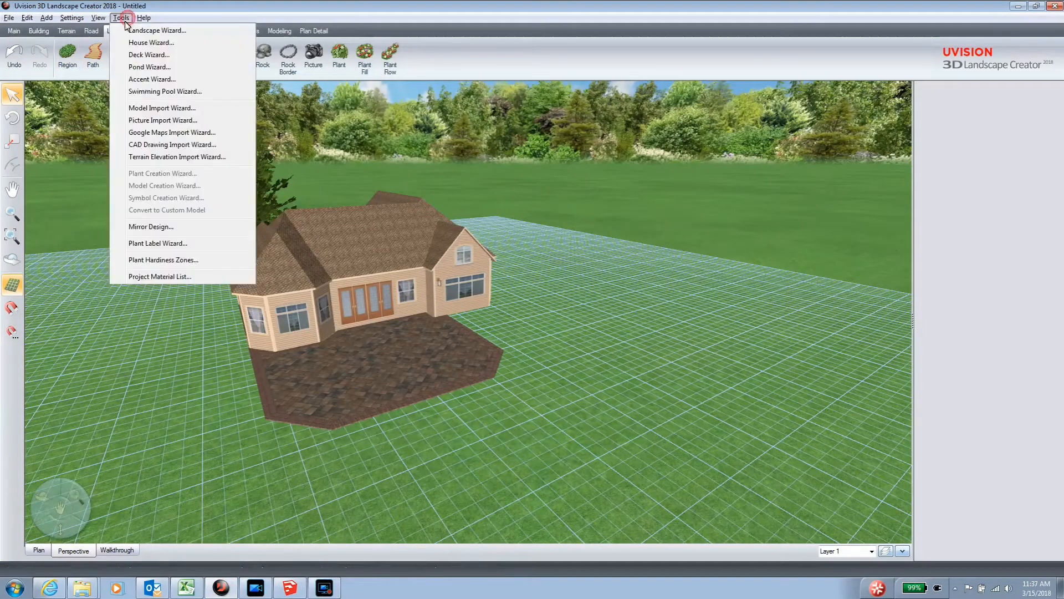
click(143, 109)
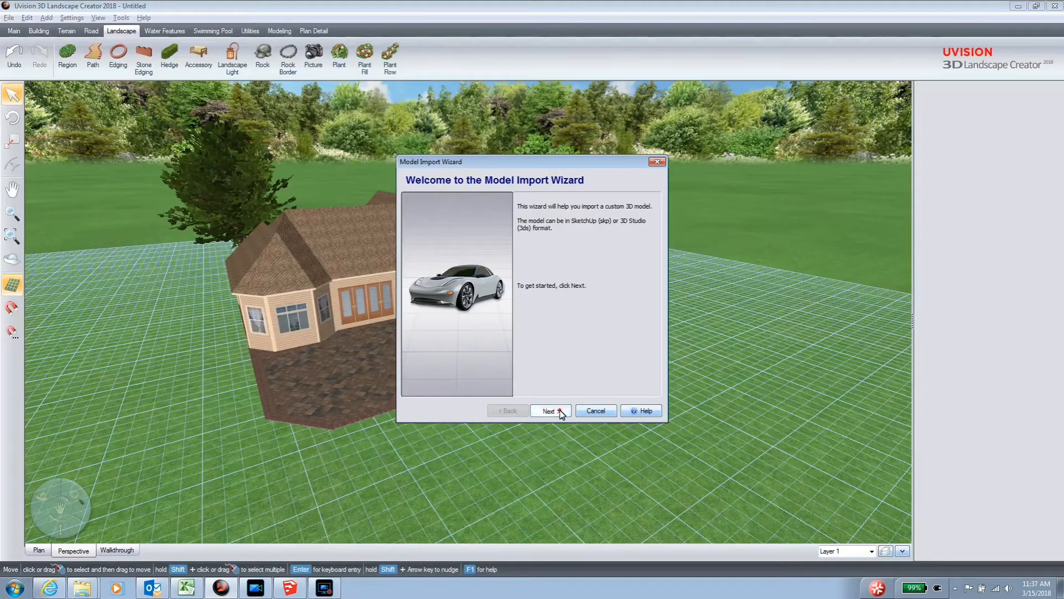
click(559, 413)
click(517, 242)
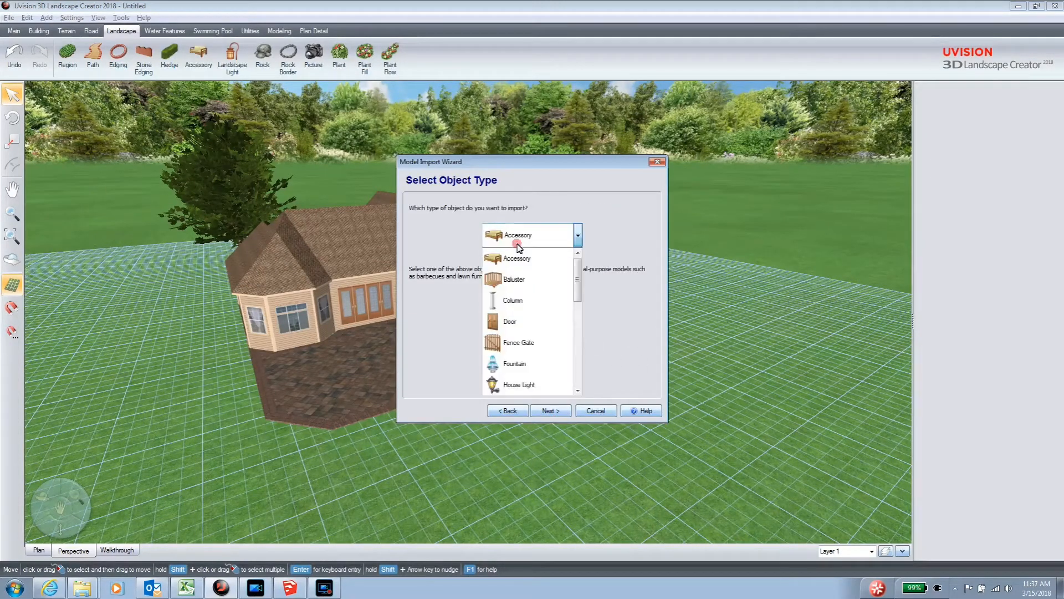
click(515, 261)
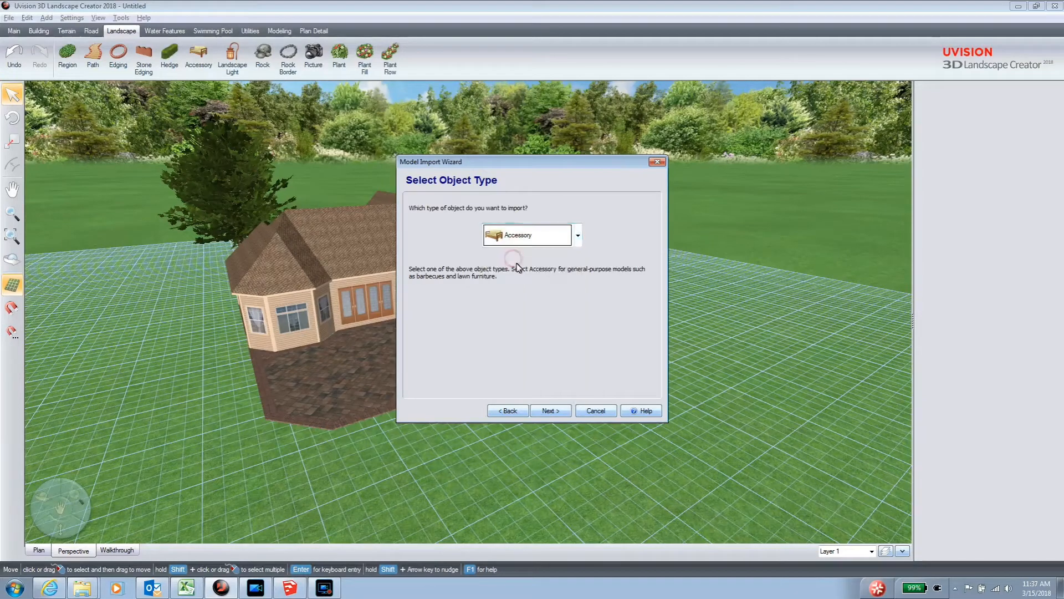
click(550, 411)
Load the Octagonal Gazebo SketchUp file as the model to import and continue to the rotation and size settings.
click(551, 411)
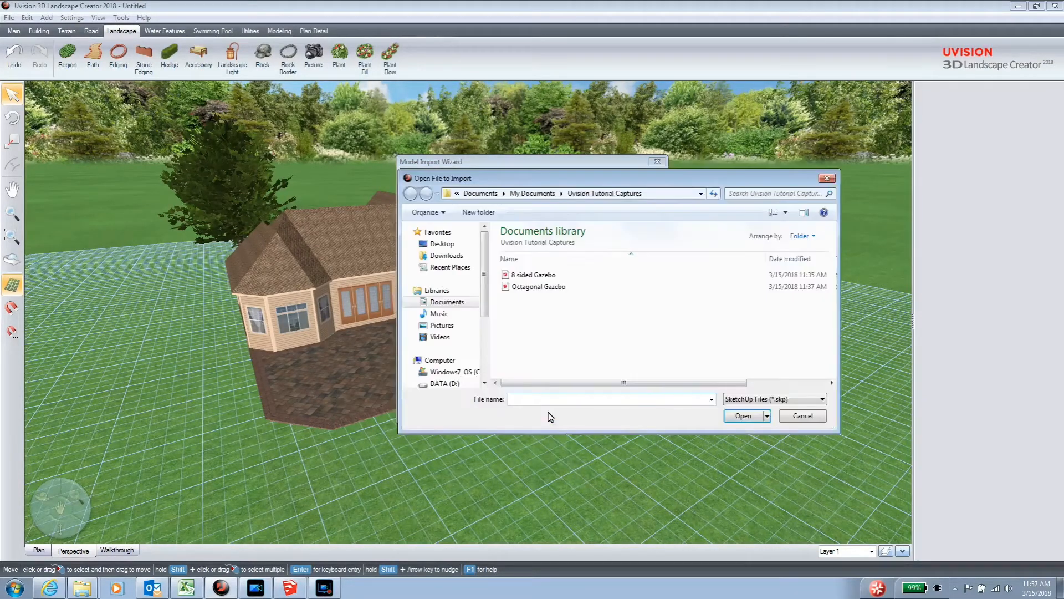
click(516, 290)
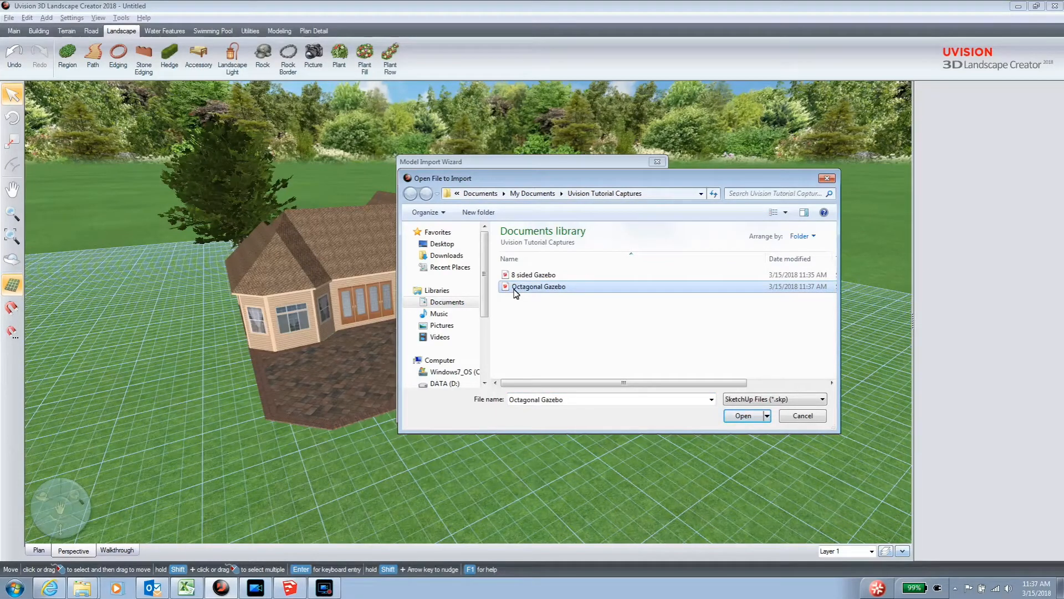
click(746, 419)
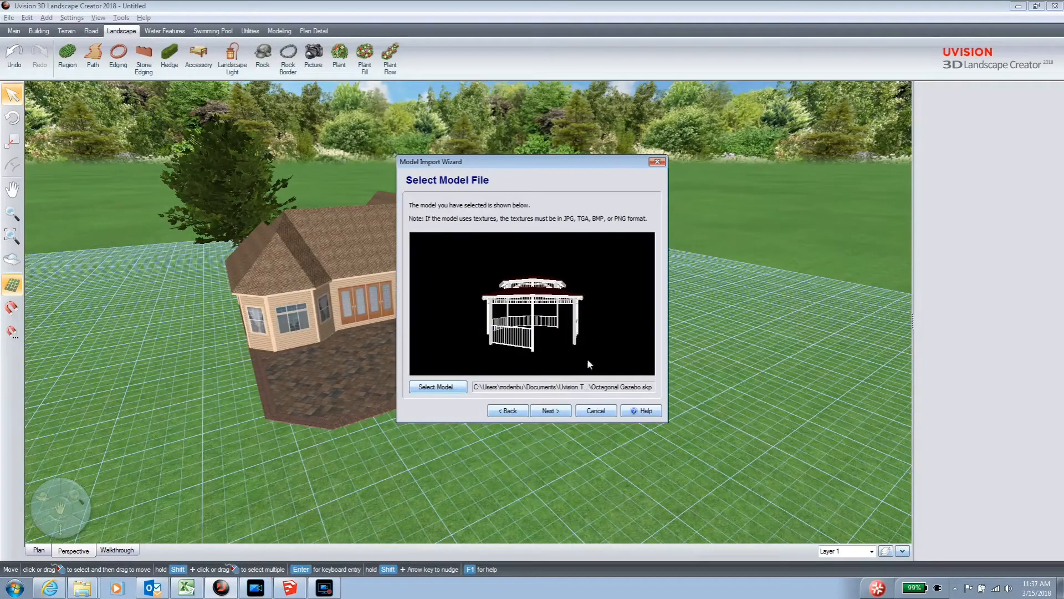
click(556, 414)
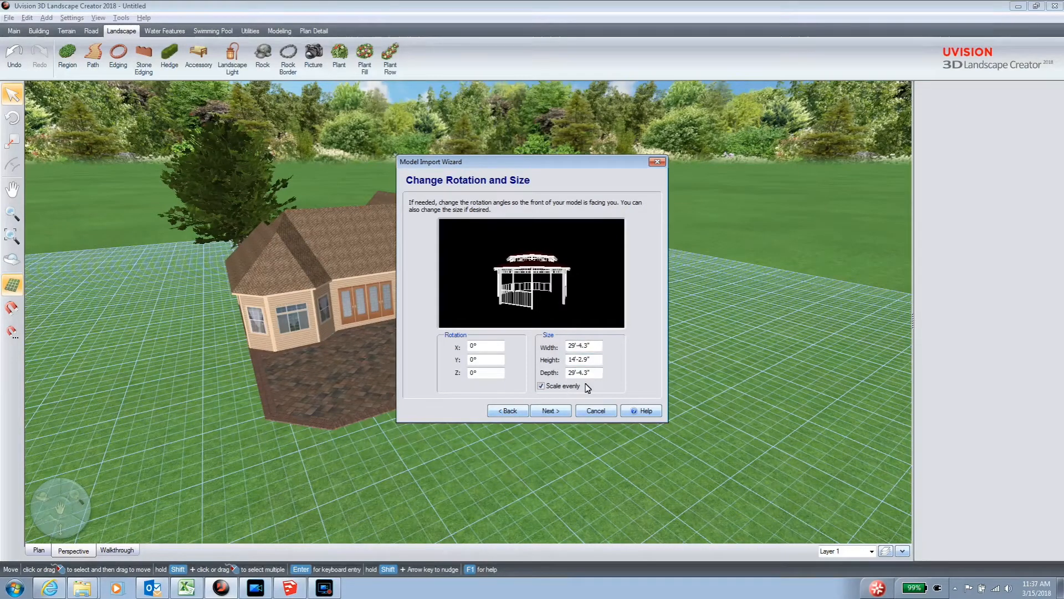
Finish the model import with the default rotation and size, keeping Octagonal Gazebo as the destination file name.
click(554, 411)
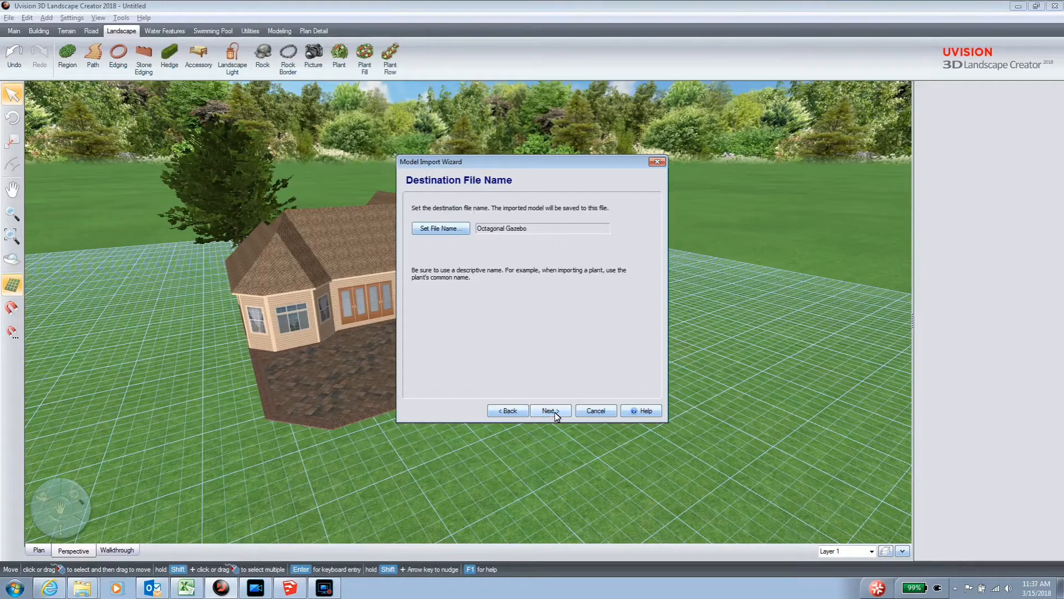
click(554, 411)
click(555, 413)
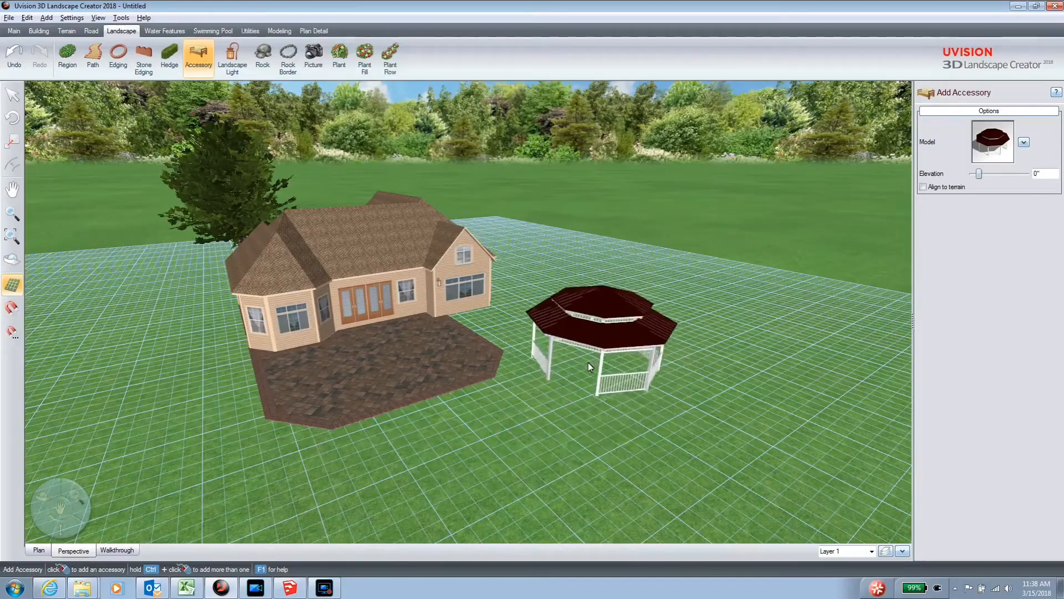
Place the imported gazebo on the lawn beside the patio and rotate it to about -70° around the Y axis.
click(582, 376)
mouse_move(579, 440)
middle_down()
mouse_move(594, 421)
mouse_move(554, 411)
mouse_move(390, 432)
mouse_move(574, 431)
middle_up()
scroll(575, 431, up, 3)
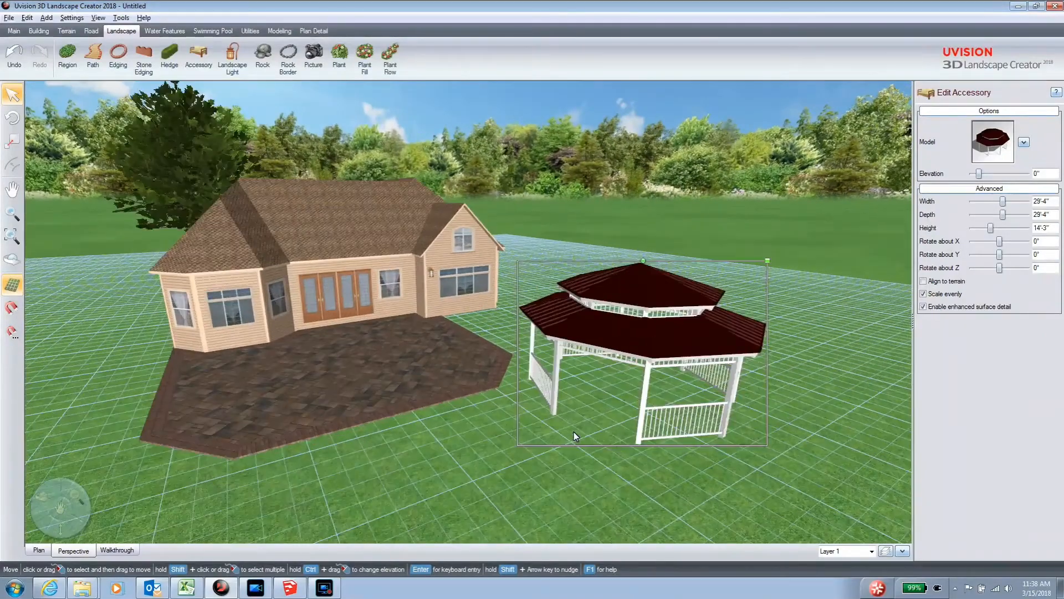
scroll(584, 432, up, 1)
middle_drag(584, 432, 612, 430)
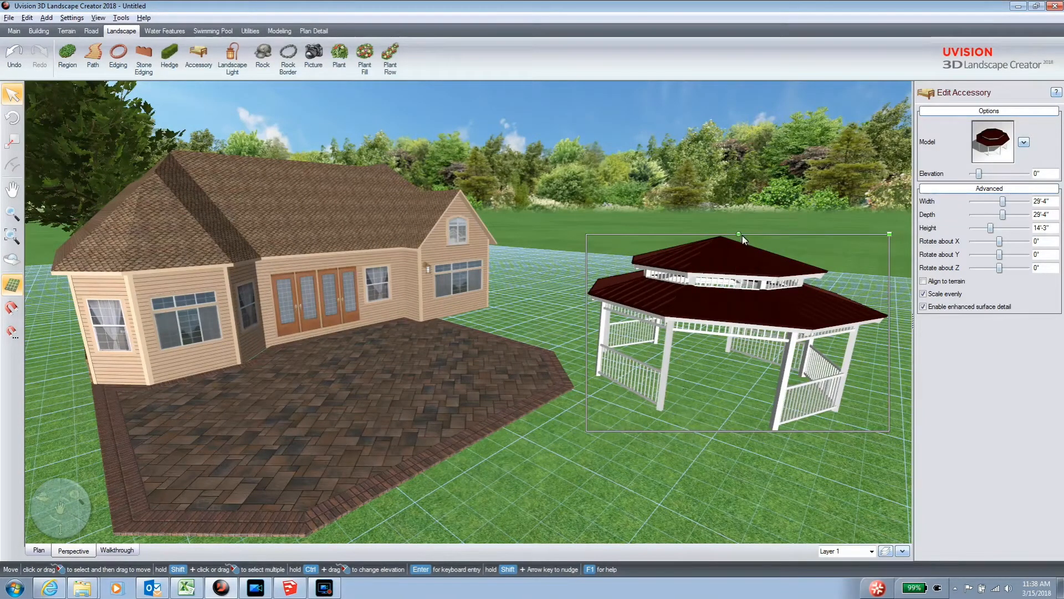
drag(740, 235, 860, 390)
click(730, 487)
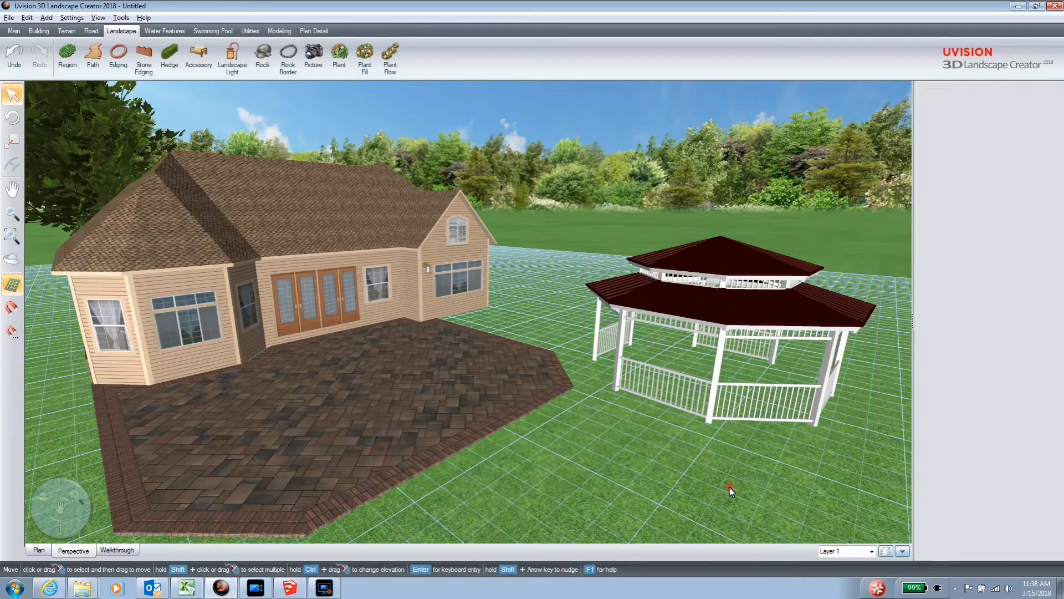
Scale the gazebo down evenly to about 24'-4" wide and deep and 11'-10" high.
scroll(709, 446, down, 3)
scroll(709, 443, down, 2)
scroll(598, 434, up, 3)
middle_drag(596, 433, 543, 425)
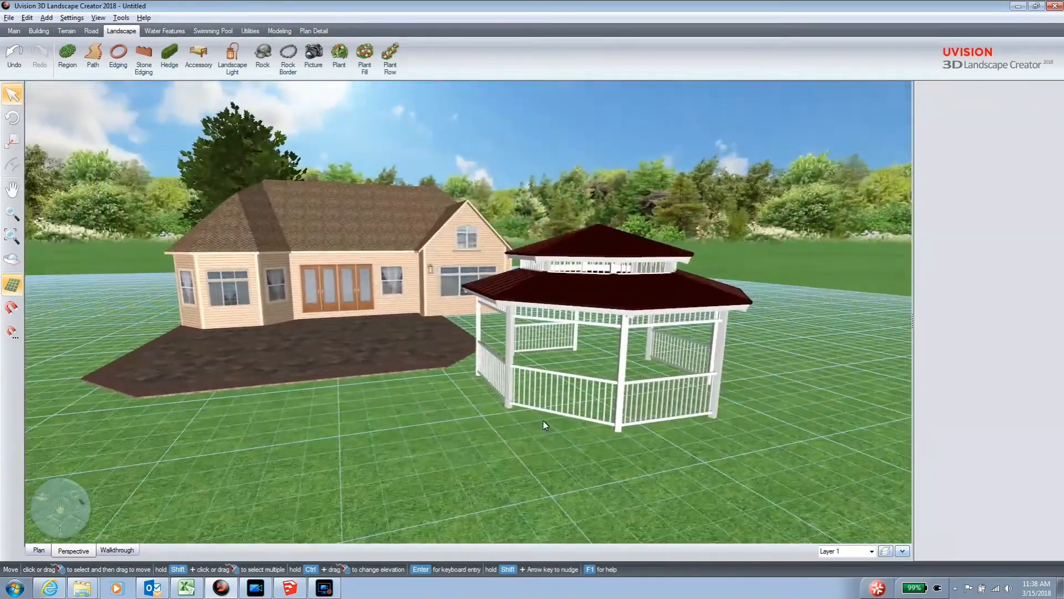
click(661, 339)
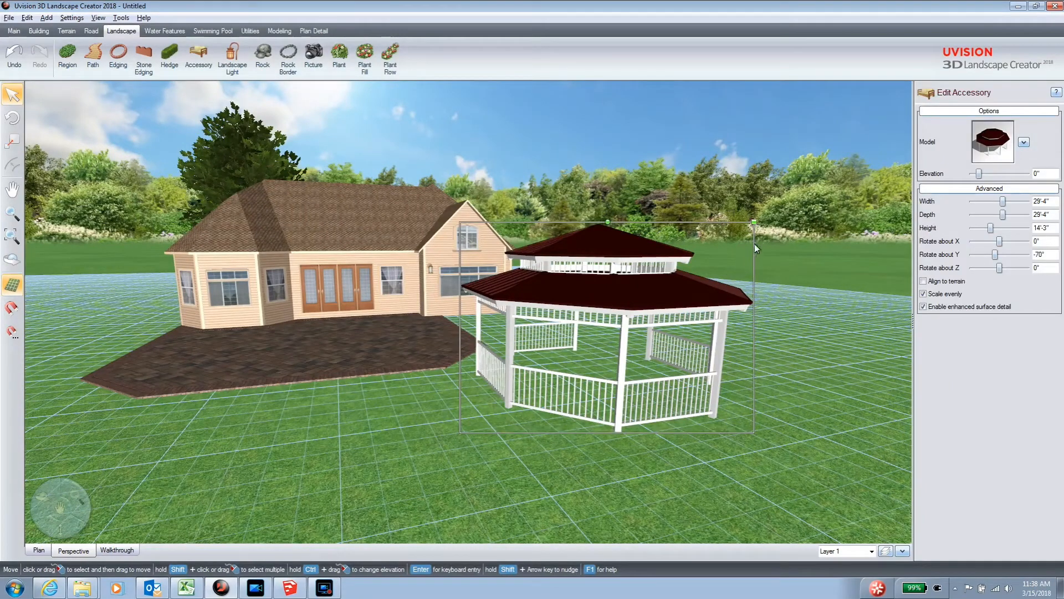
drag(753, 224, 730, 243)
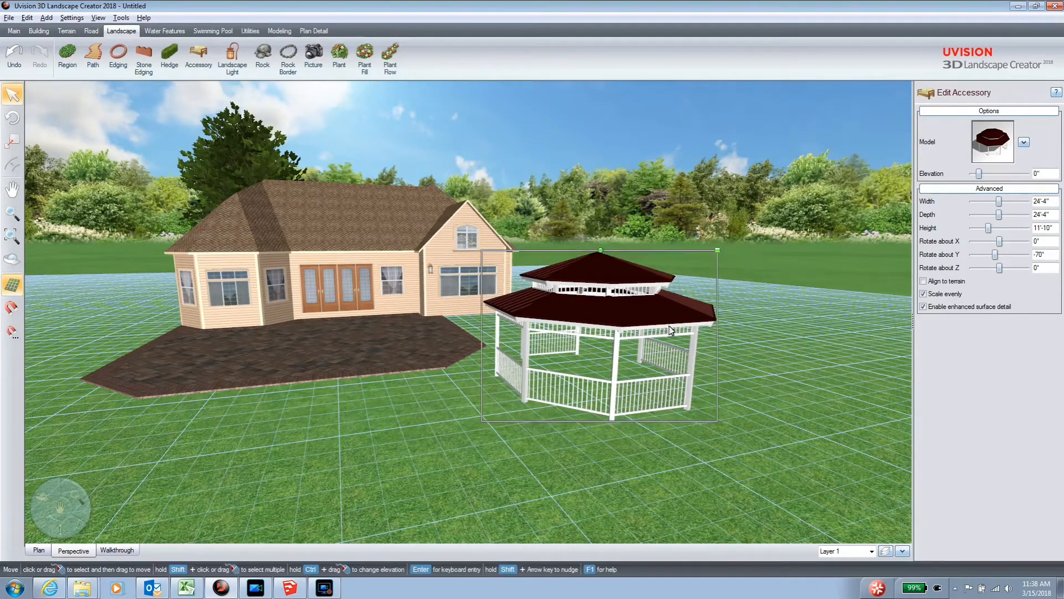
Move the gazebo up to the patio's edge and adjust its Y rotation to about -69°.
right_drag(585, 417, 642, 438)
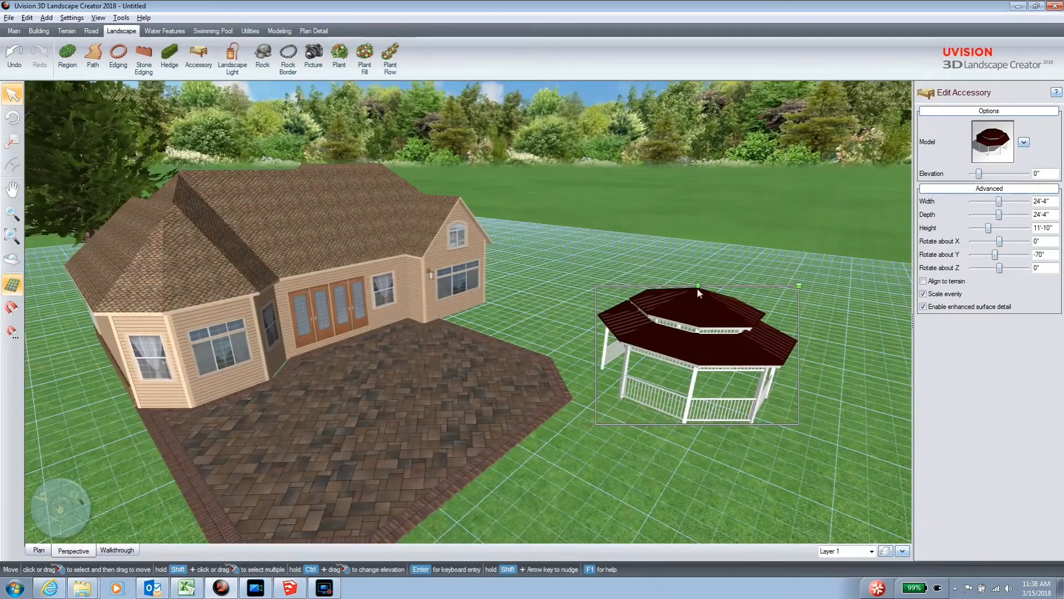
drag(697, 287, 768, 325)
drag(737, 299, 725, 296)
drag(717, 364, 656, 367)
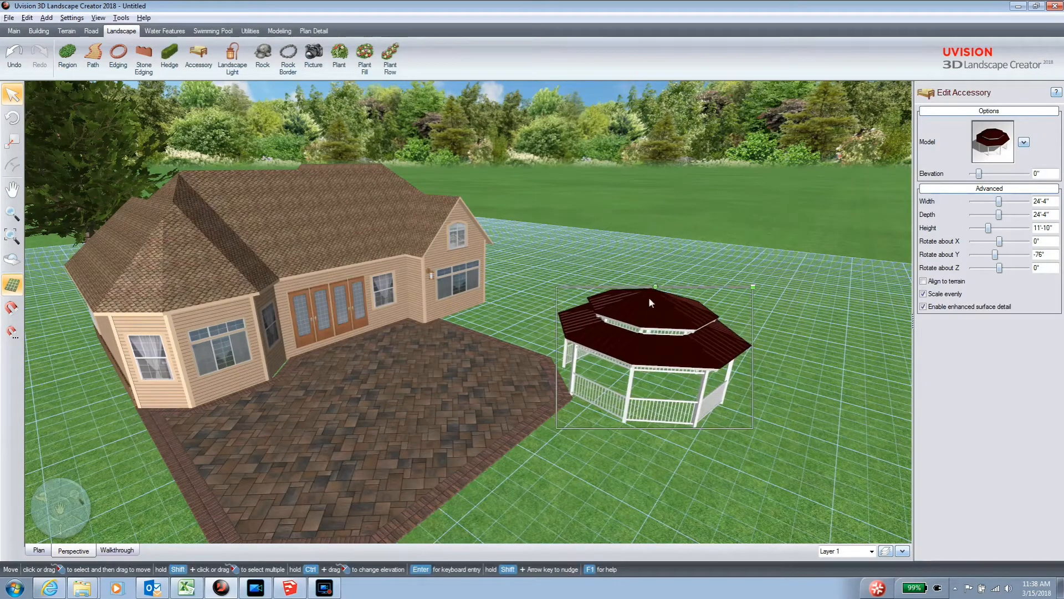
drag(657, 288, 629, 286)
drag(690, 387, 680, 380)
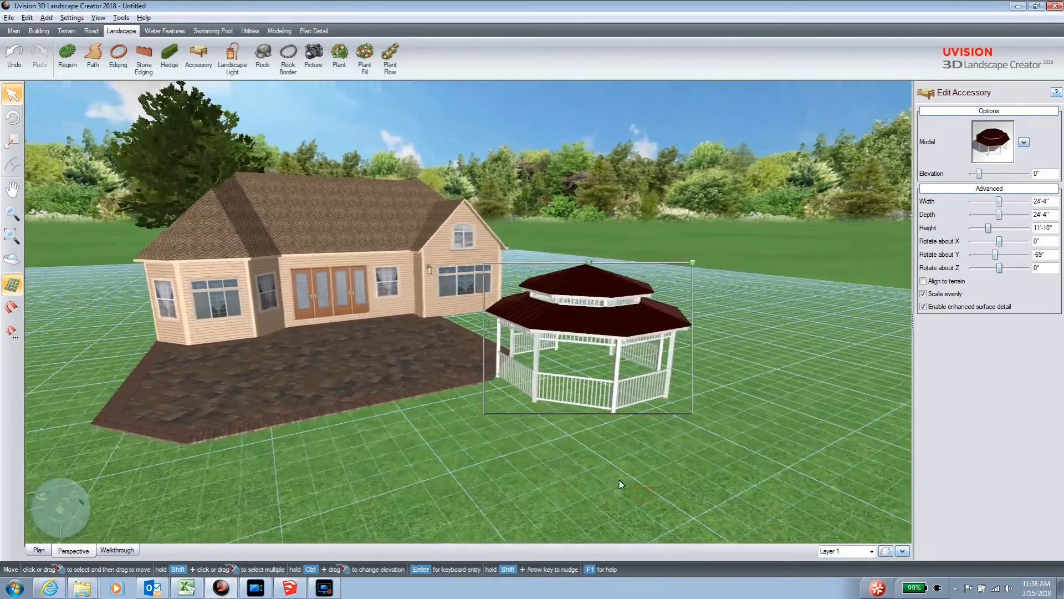
middle_drag(620, 480, 681, 483)
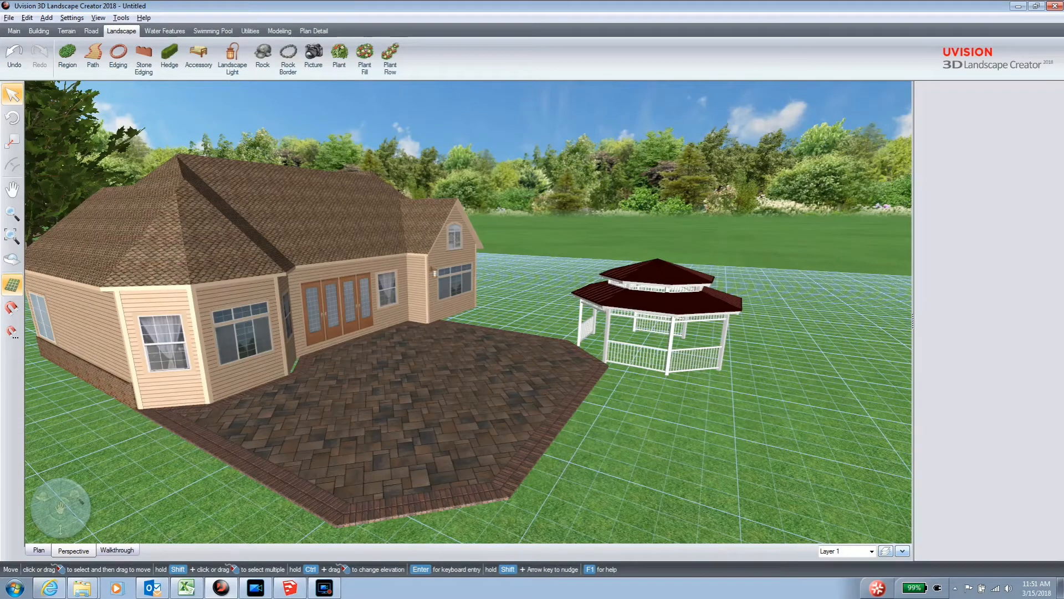
Start adding another landscape accessory to the scene.
click(373, 333)
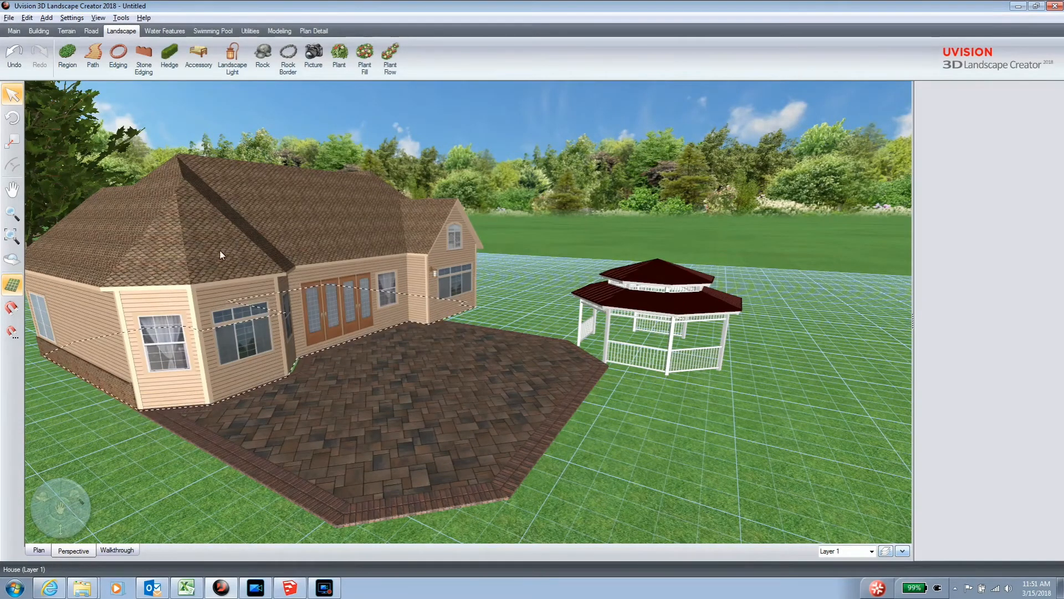
click(203, 65)
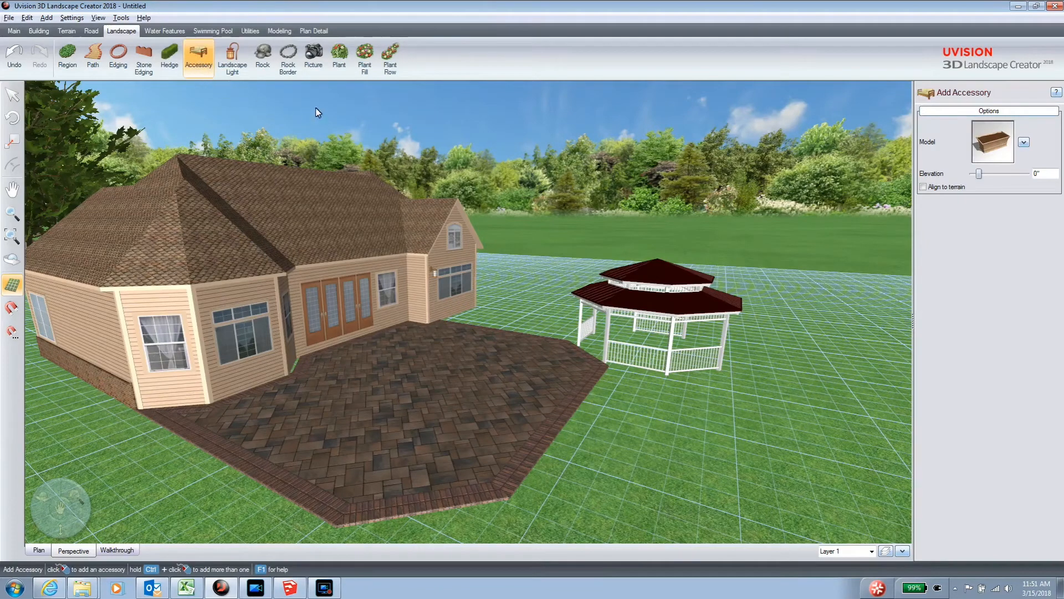